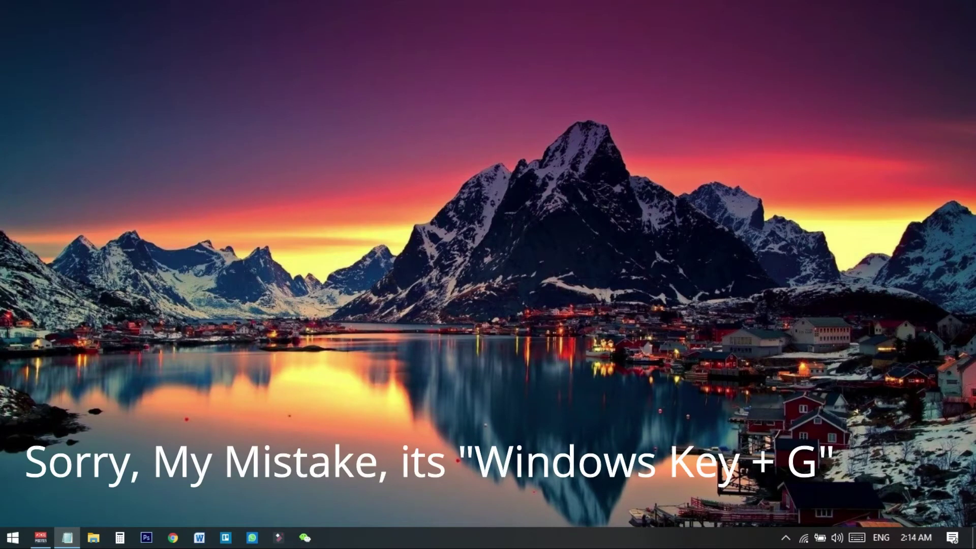
Step: Bring up the Xbox Game Bar overlay with Win+G and enter its Settings
{"action": "key", "text": "super+g"}
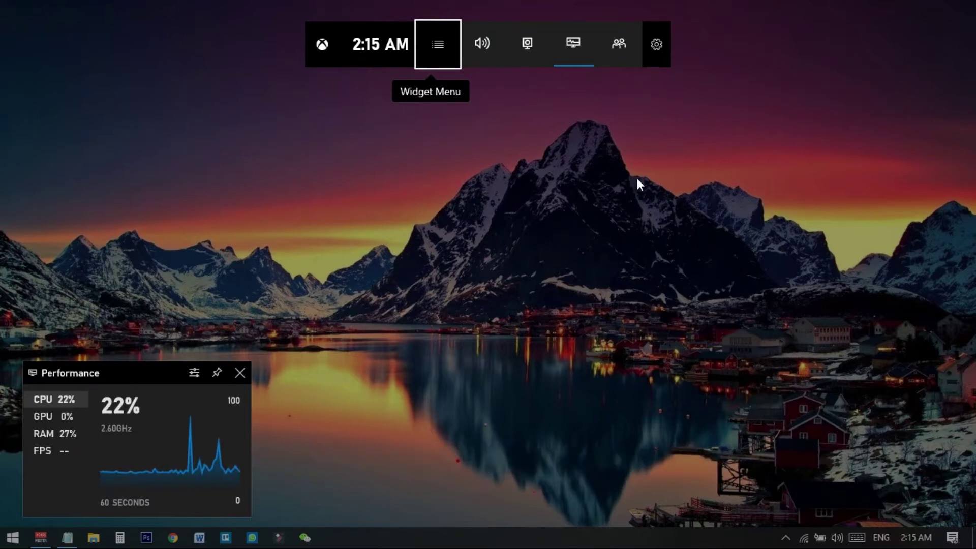
{"action": "left_click", "coordinate": [656, 45]}
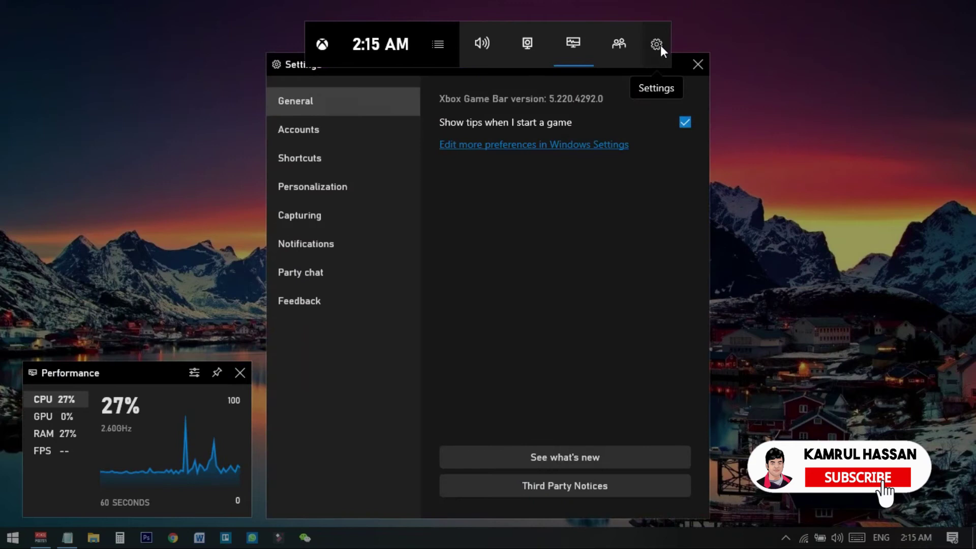
{"action": "left_click", "coordinate": [304, 158]}
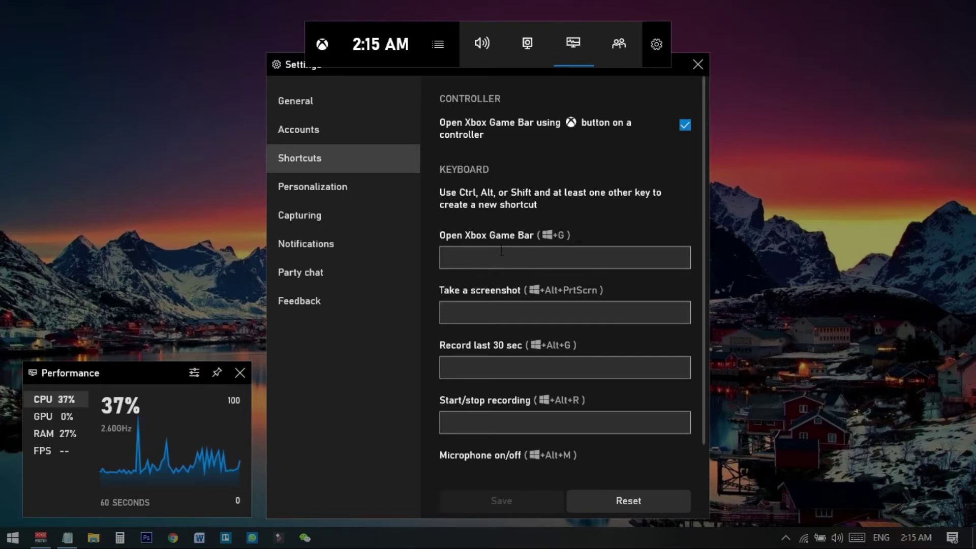
{"action": "left_click", "coordinate": [546, 260]}
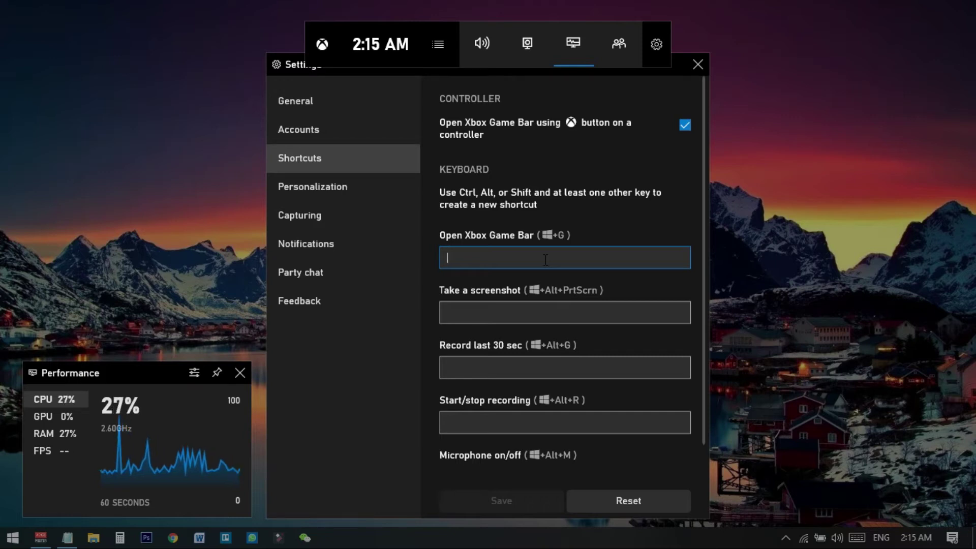
{"action": "key", "text": "ctrl+alt+g"}
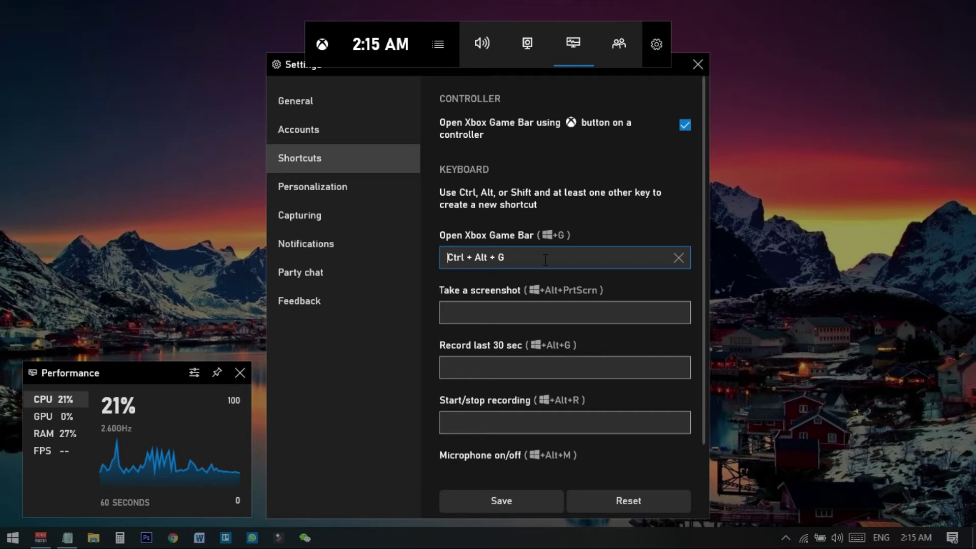
{"action": "left_click", "coordinate": [675, 258]}
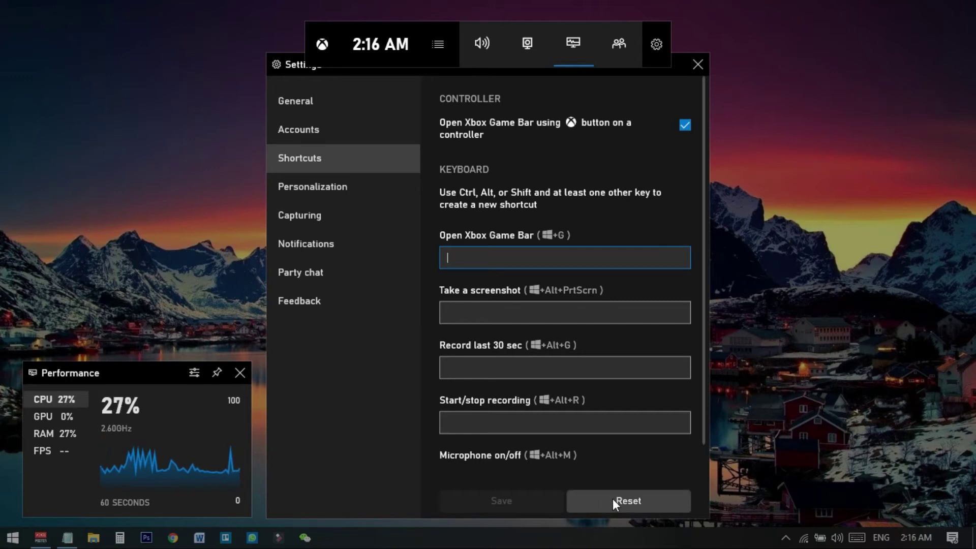
{"action": "scroll", "coordinate": [601, 353], "scroll_direction": "down", "scroll_amount": 1}
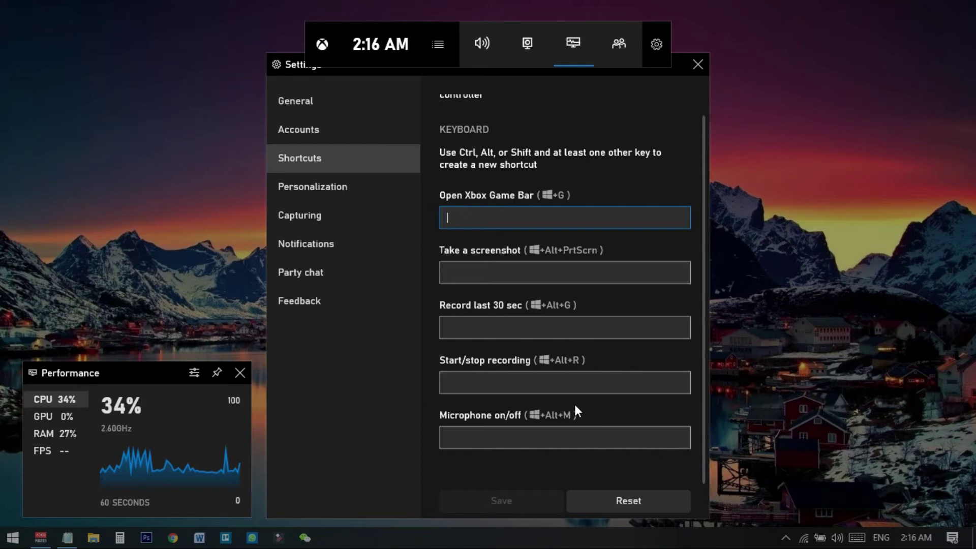
Step: Assign Ctrl + Alt + R as the custom Start/stop recording shortcut
{"action": "left_click", "coordinate": [495, 386]}
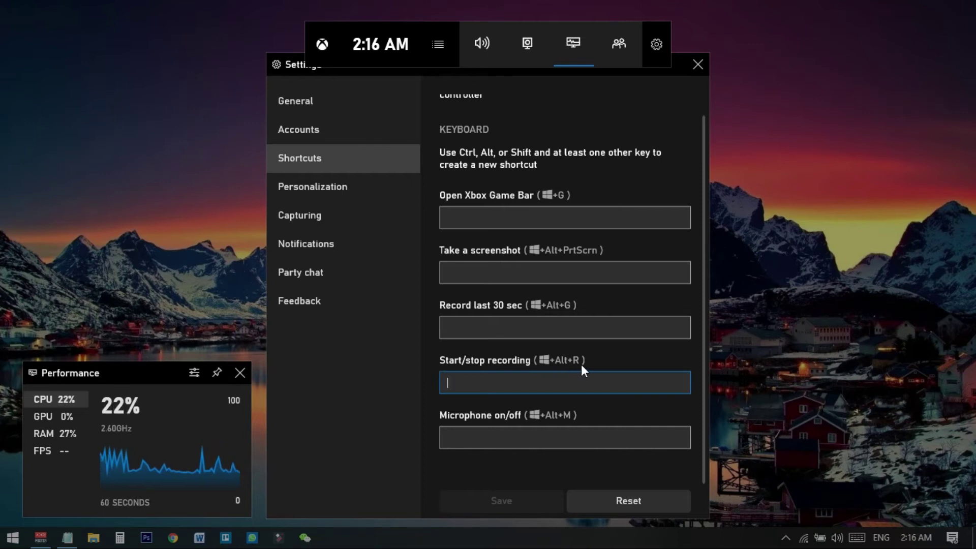
{"action": "left_click", "coordinate": [507, 381]}
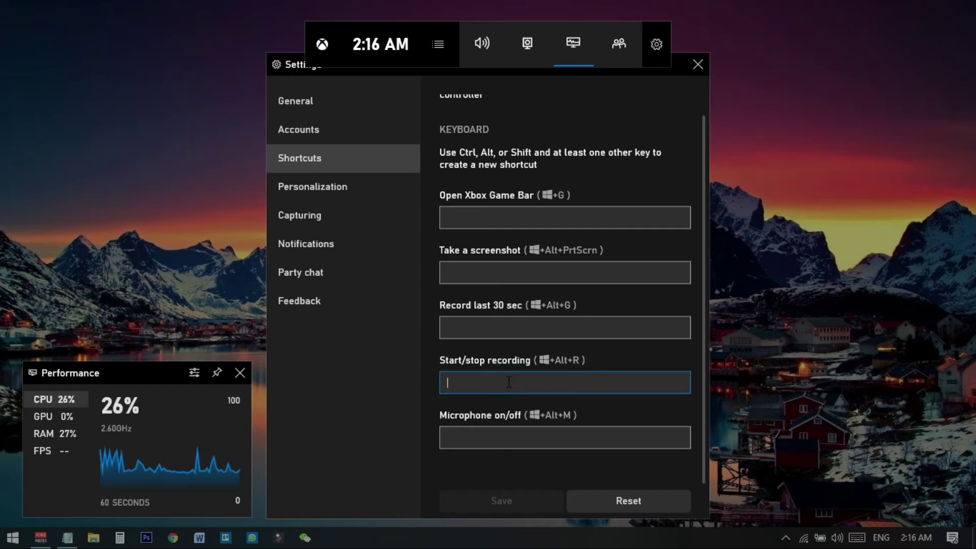
{"action": "key", "text": "ctrl+alt+r"}
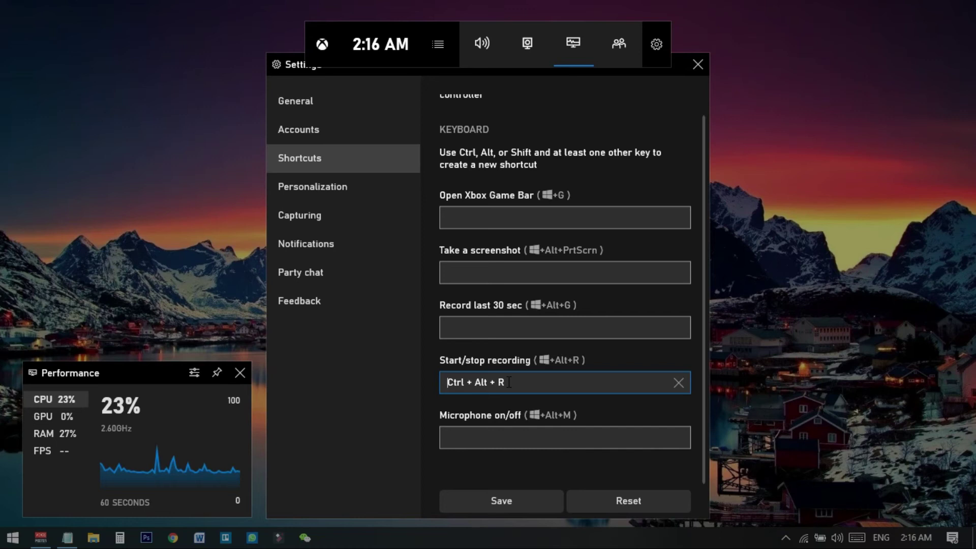
{"action": "left_click", "coordinate": [482, 441]}
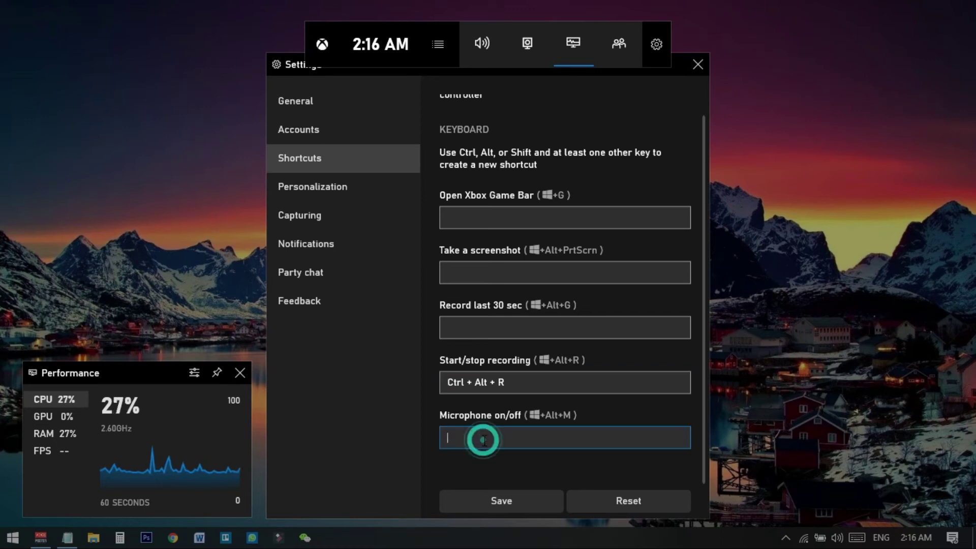